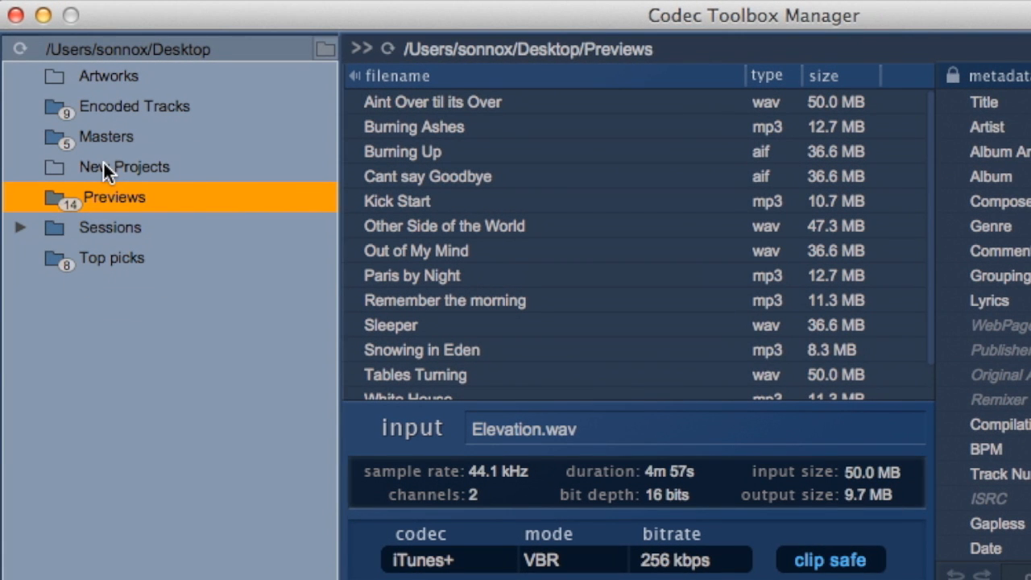
# - Look into the Artworks folder, open the Masters folder, and set the encoding codec to HE AAC for Elevation.wav
pyautogui.click(96, 75)
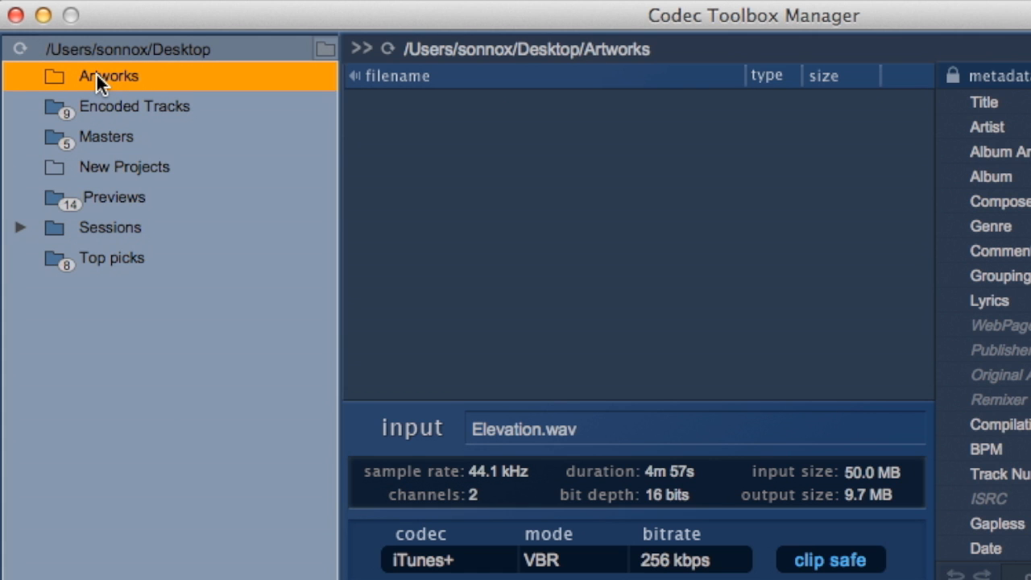
pyautogui.click(89, 138)
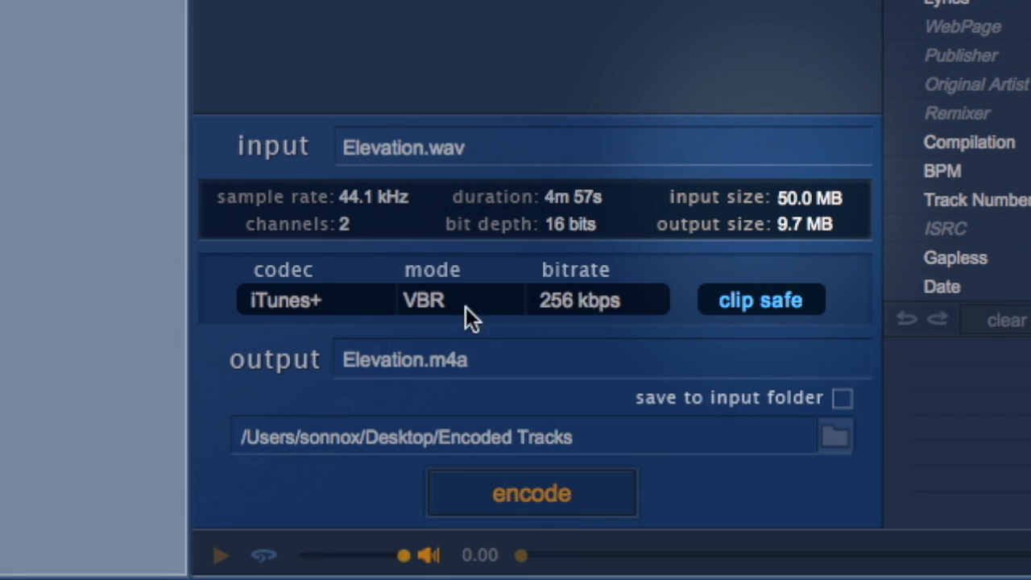
pyautogui.click(293, 301)
pyautogui.click(289, 345)
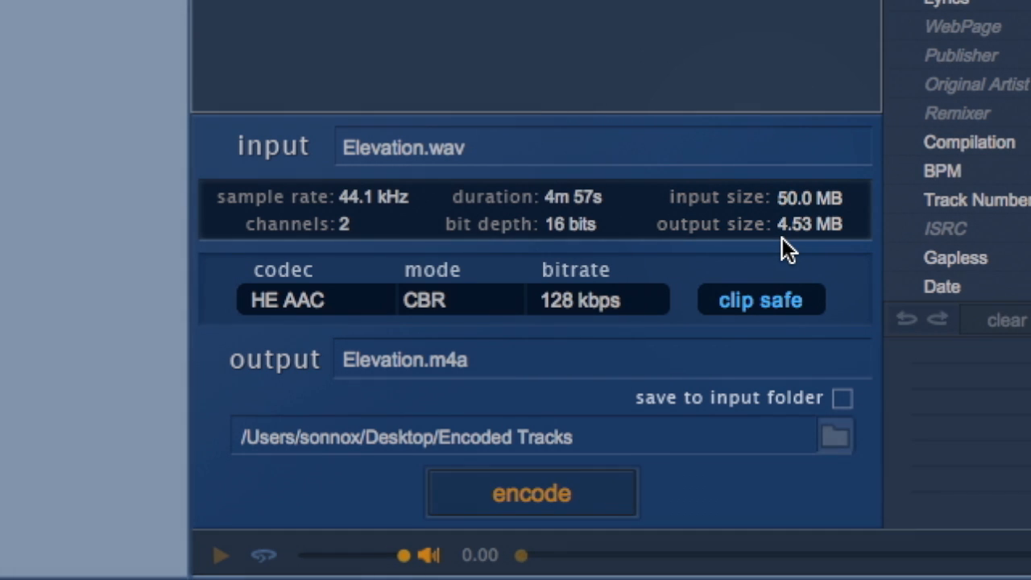
# - Set the encoding format to MP3 in CBR mode at 320 kbps
pyautogui.click(303, 307)
pyautogui.click(282, 298)
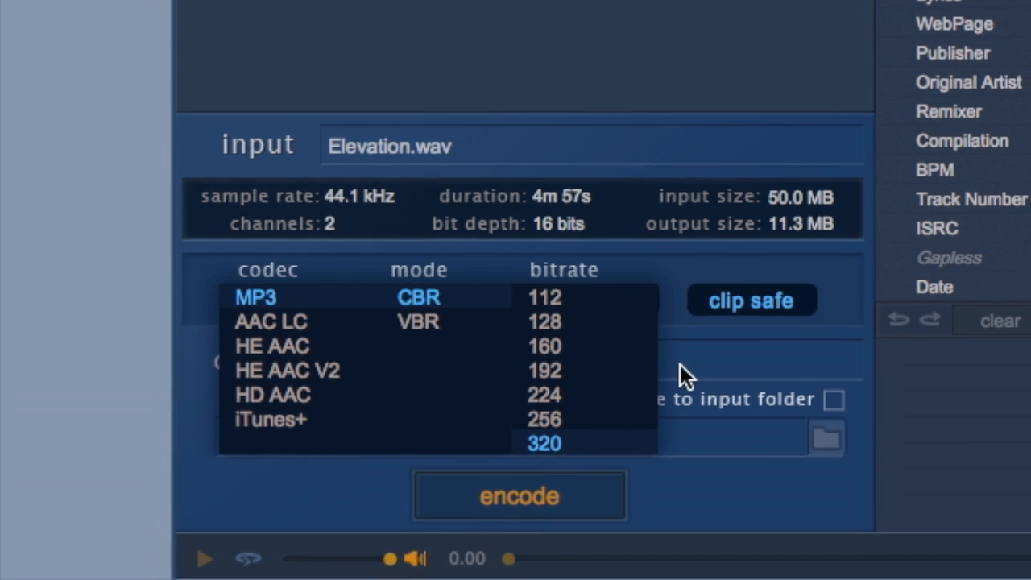
pyautogui.click(691, 366)
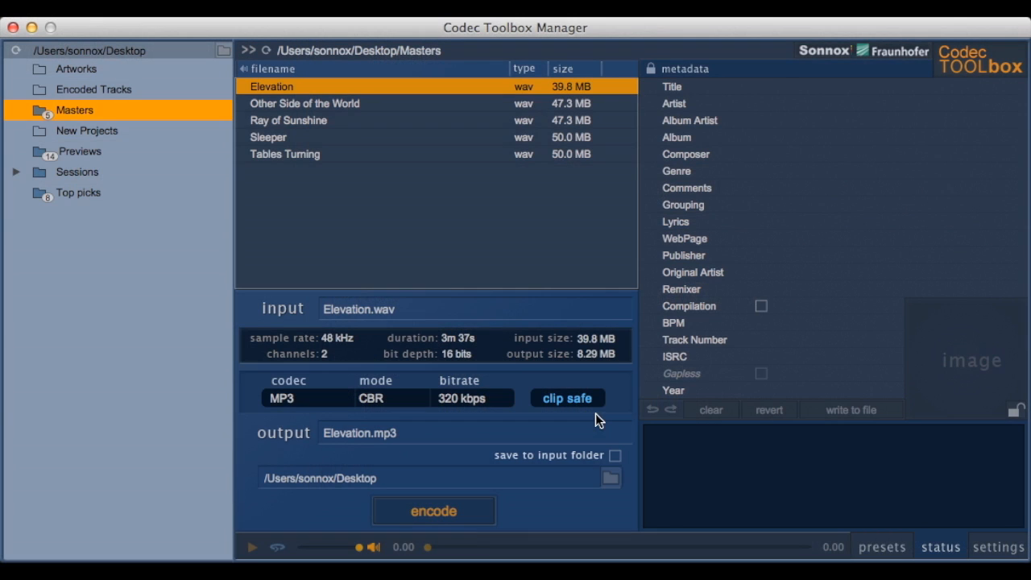
# - Set the output folder to Encoded Tracks on the Desktop and encode Elevation.wav to MP3
pyautogui.click(610, 478)
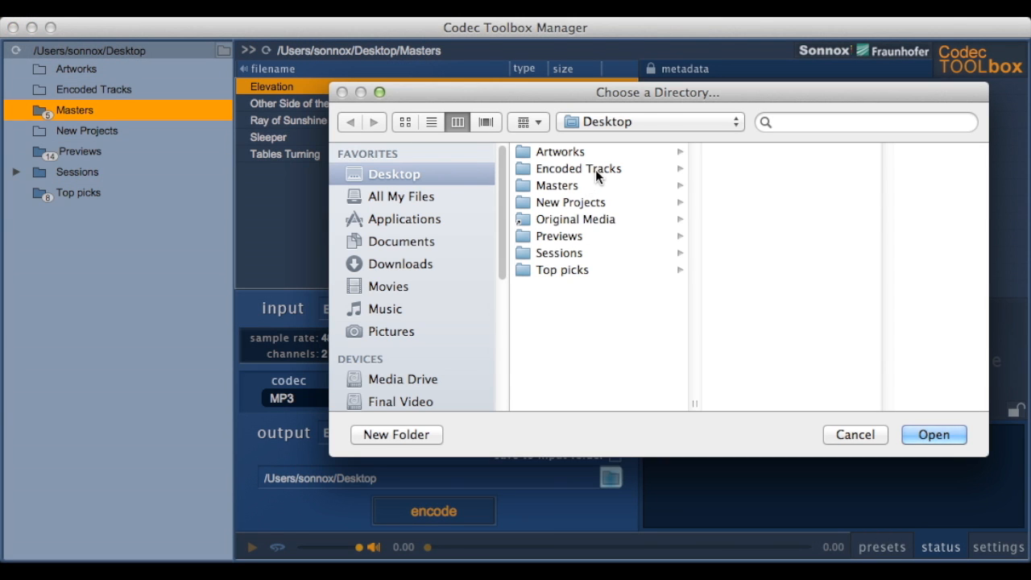
pyautogui.click(596, 169)
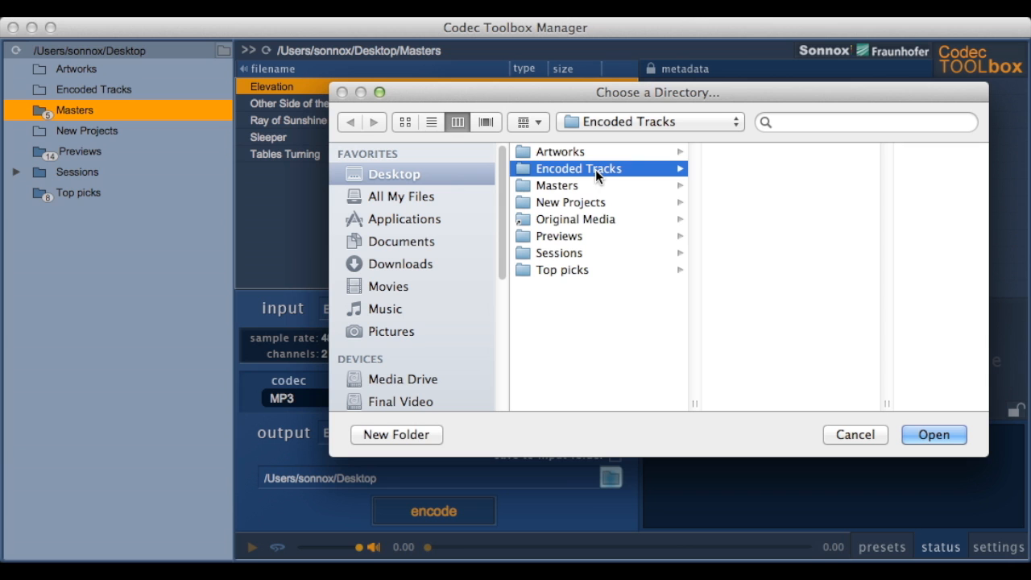
pyautogui.click(918, 432)
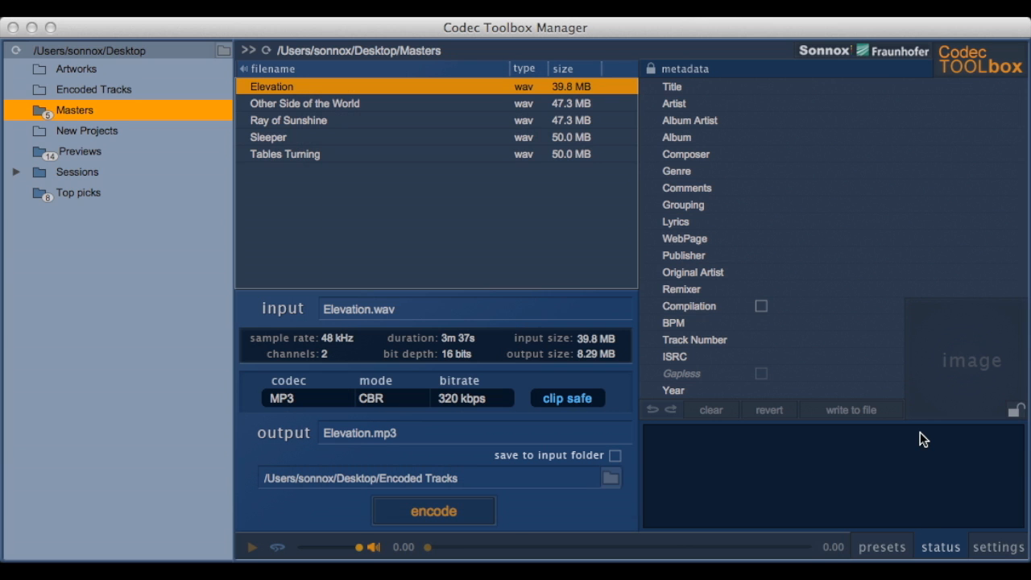
pyautogui.click(476, 519)
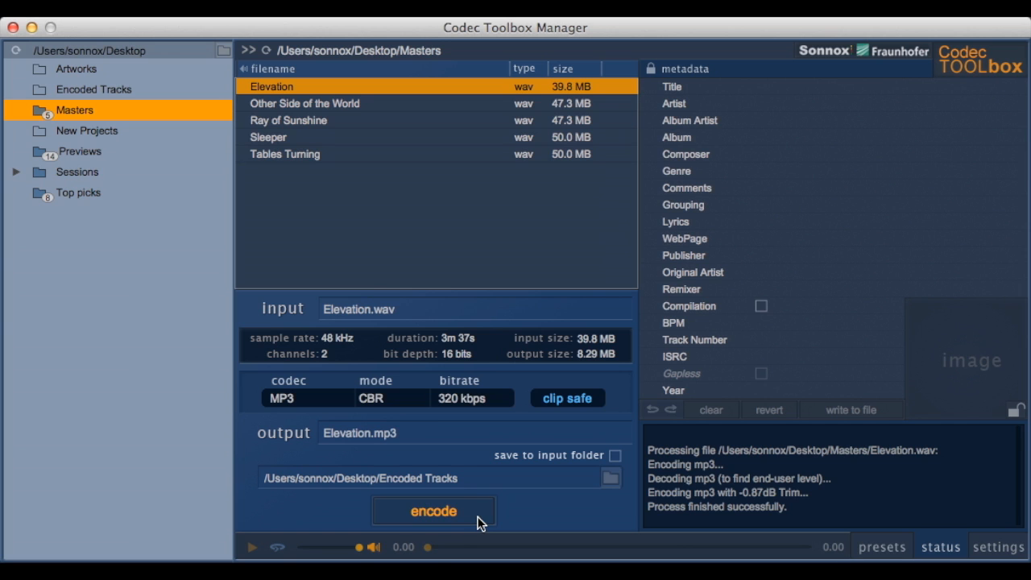
# - Refresh the folder list, open the Encoded Tracks folder, and select the encoded Elevation MP3
pyautogui.click(17, 51)
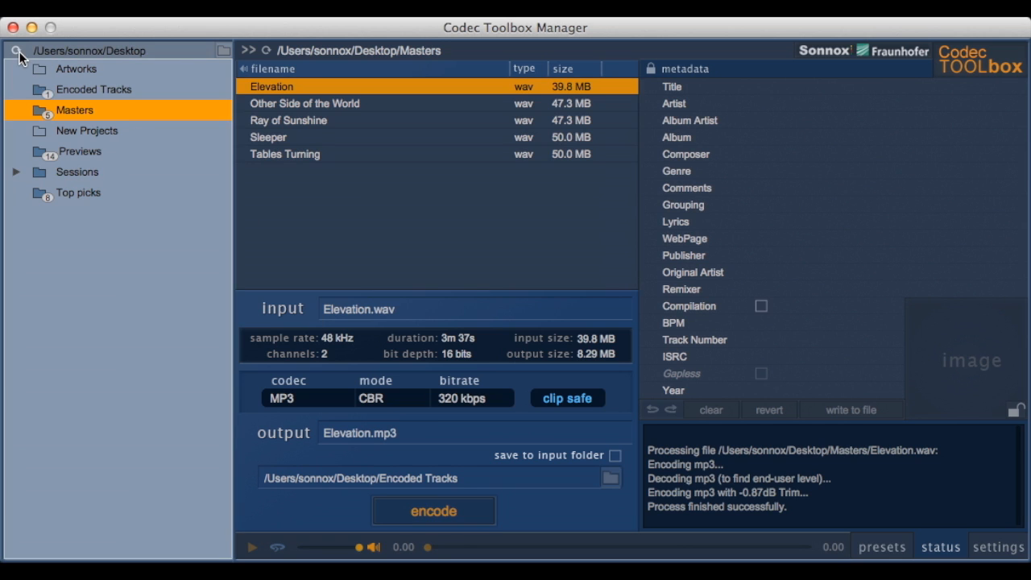
pyautogui.click(51, 96)
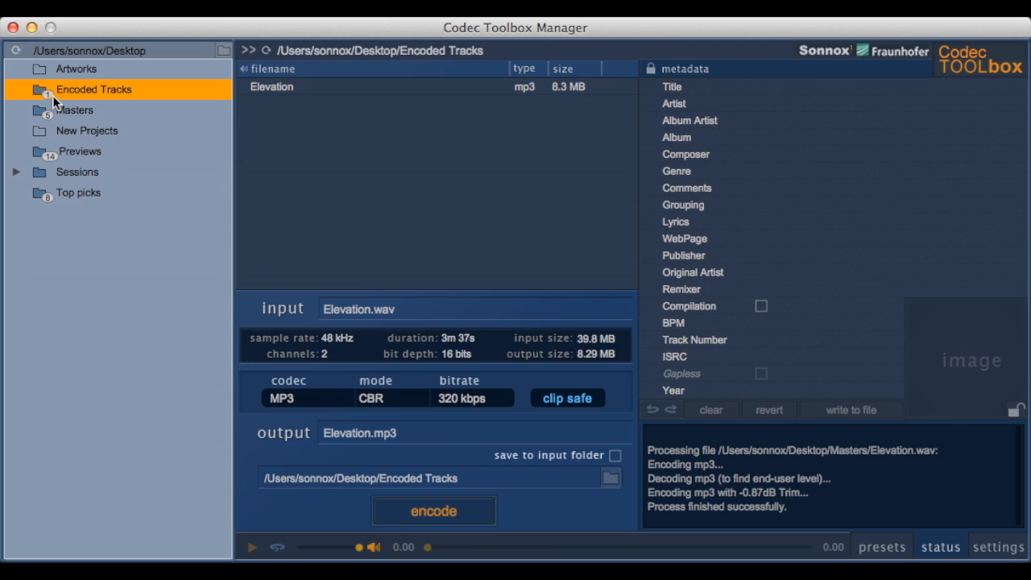
pyautogui.click(509, 88)
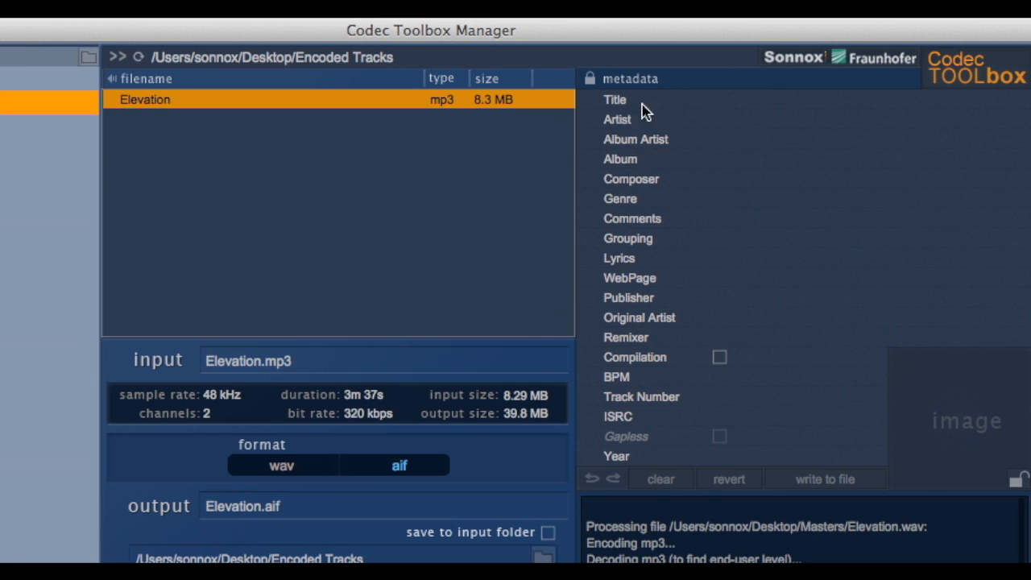
# - Fill in the Elevation MP3's metadata with the title Elevation, the artist Street Fair and a BPM of 128
pyautogui.click(687, 105)
pyautogui.write('E')
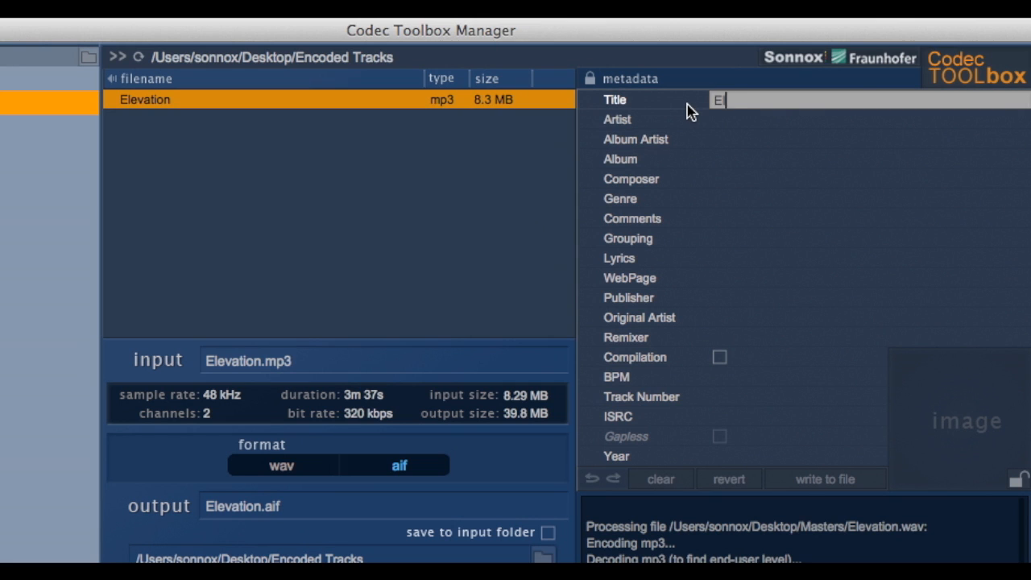
pyautogui.write('levation')
pyautogui.press('Return')
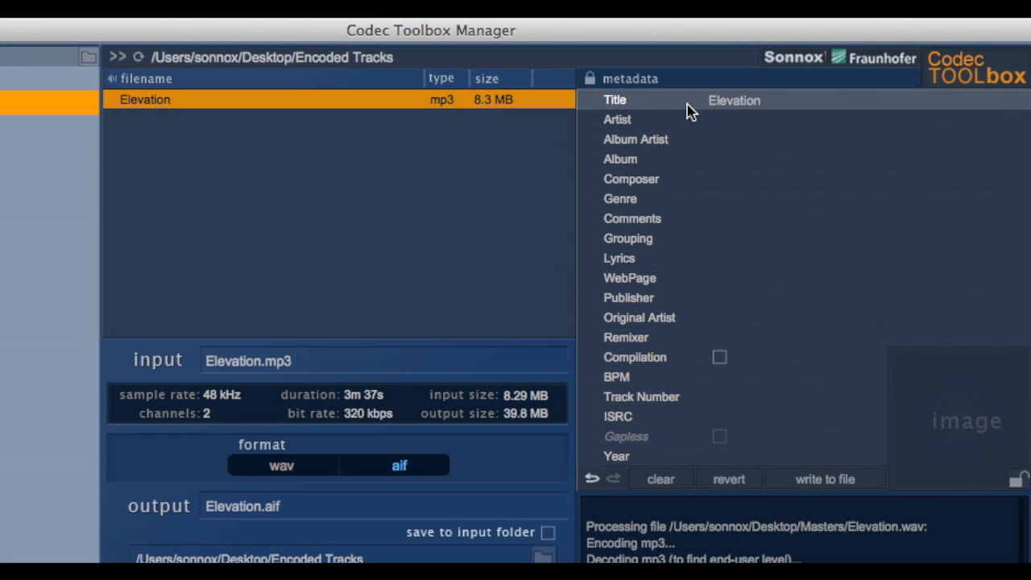
pyautogui.click(737, 121)
pyautogui.write('Stre')
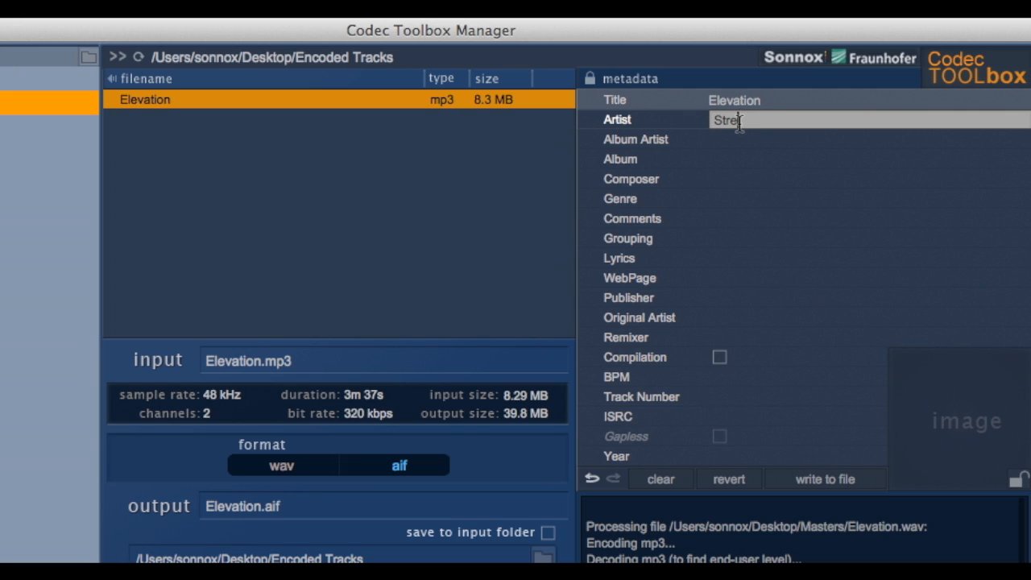
pyautogui.write('et Fair')
pyautogui.press('Return')
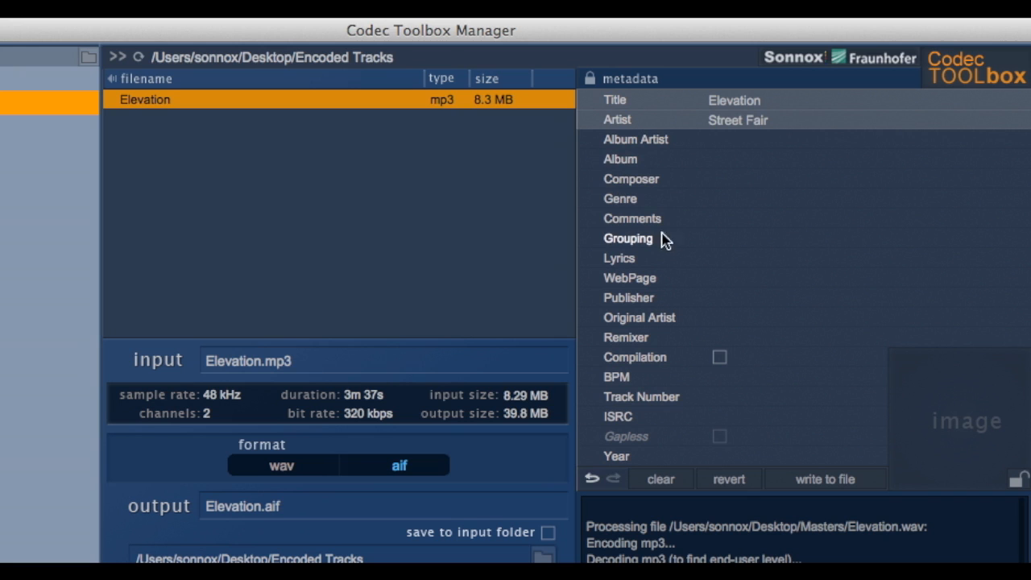
pyautogui.click(719, 381)
pyautogui.write('128')
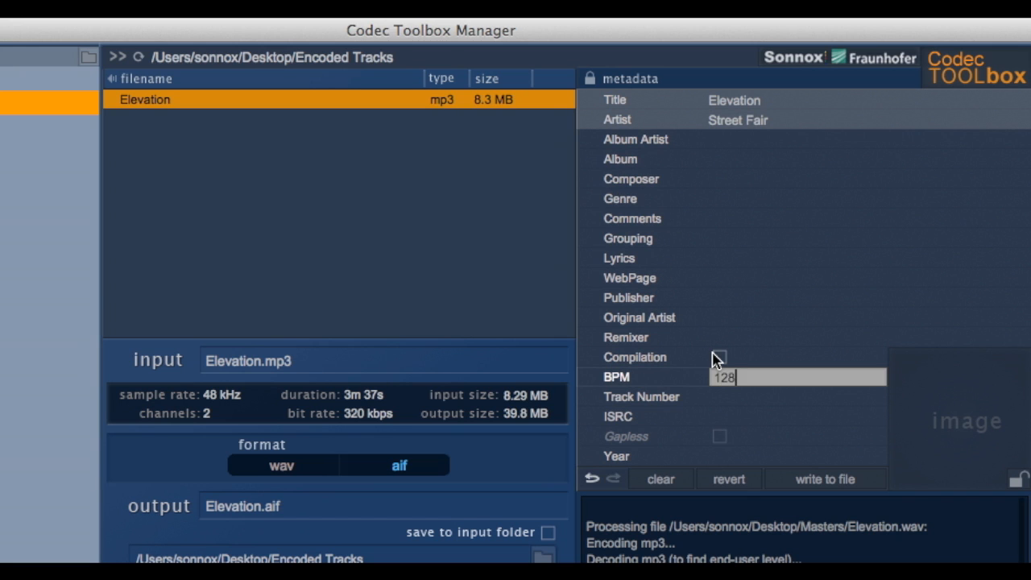
pyautogui.press('Return')
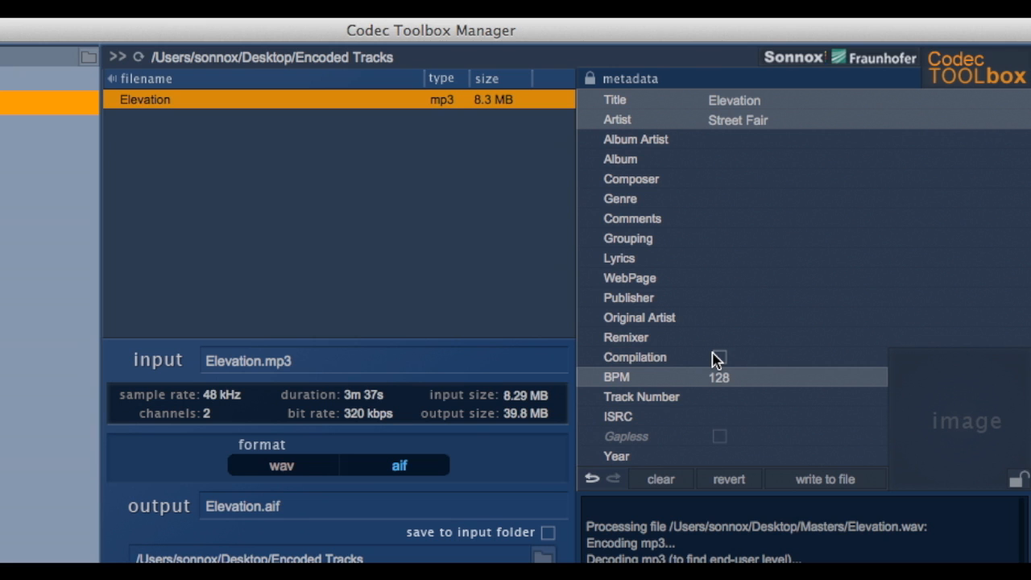
# - Add Elevation art.jpg as the track's artwork image and write the metadata to the file
pyautogui.click(939, 417)
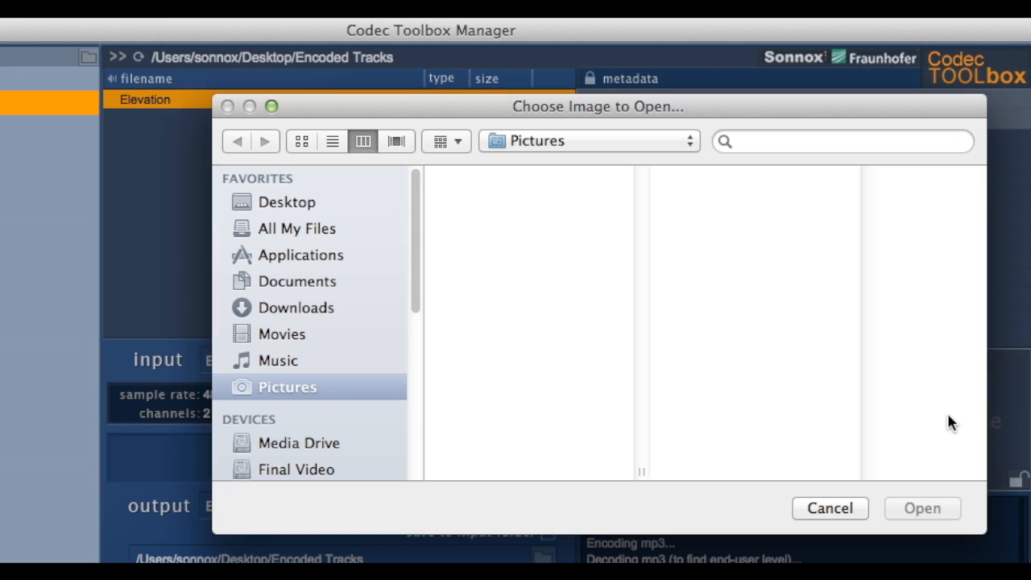
pyautogui.click(826, 506)
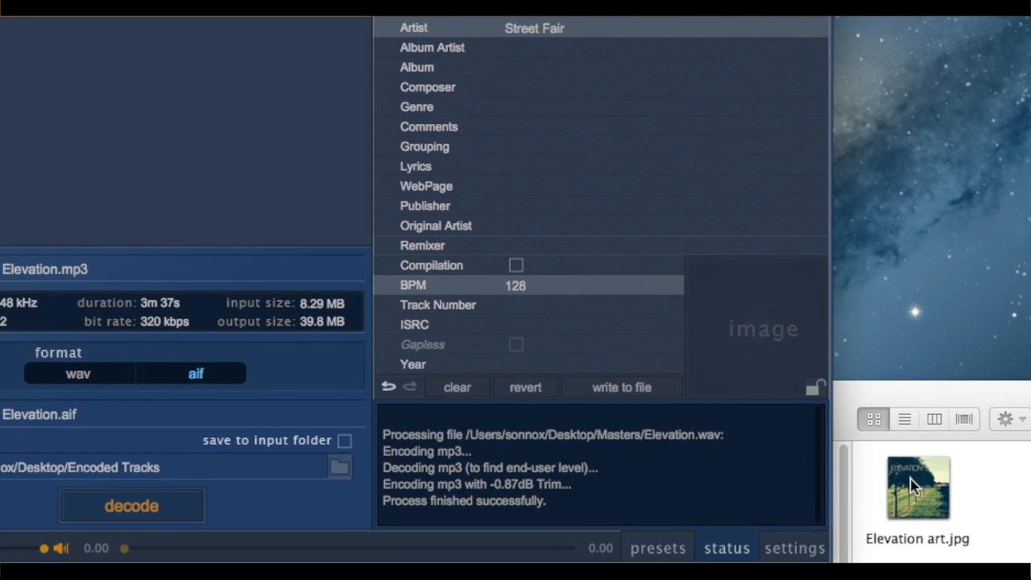
pyautogui.moveTo(913, 484); pyautogui.dragTo(771, 338)
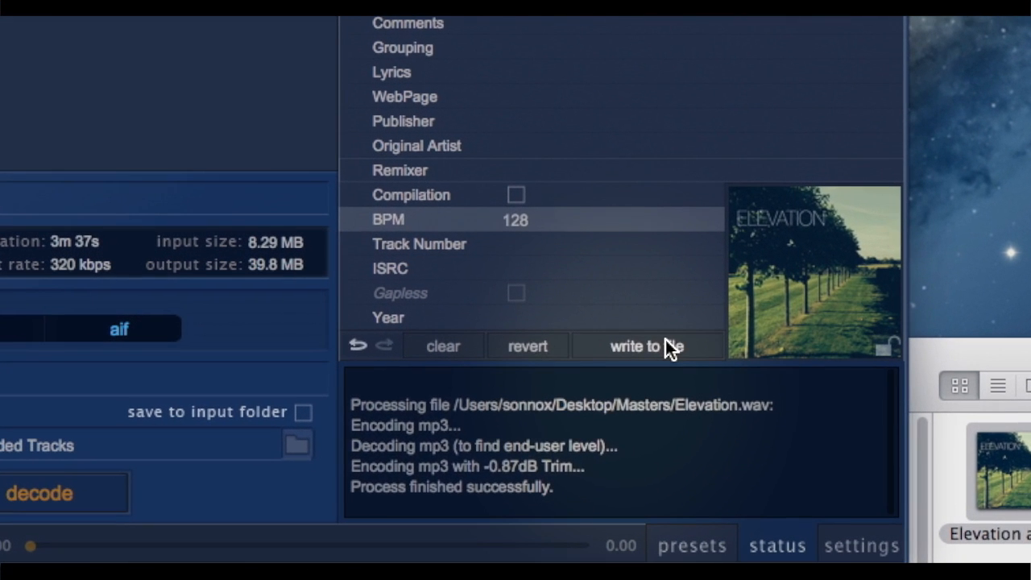
pyautogui.click(638, 382)
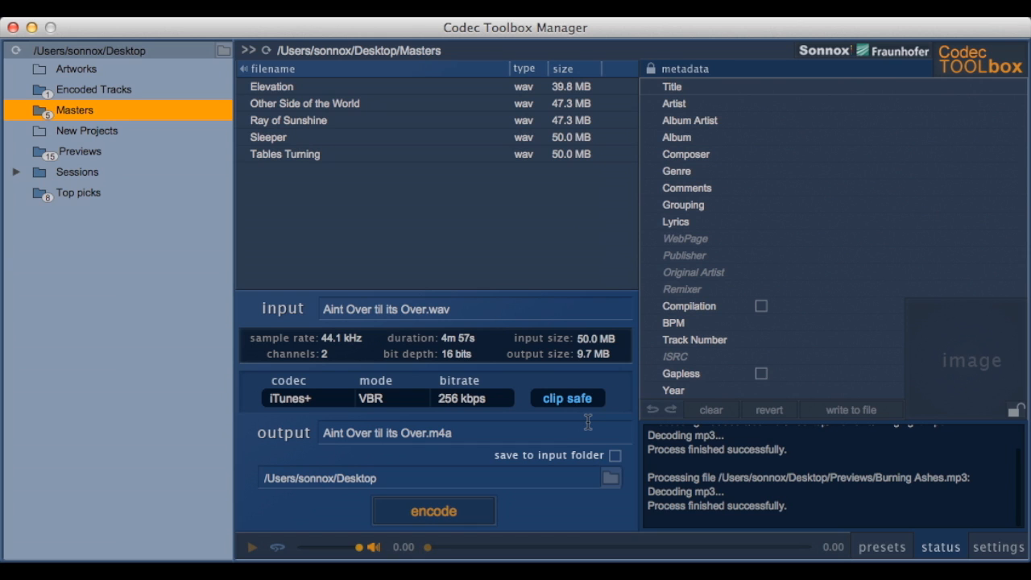
# - Open the Previews folder, select all its WAV files for encoding, and switch the selection to all its MP3 and M4A files for decoding
pyautogui.click(90, 153)
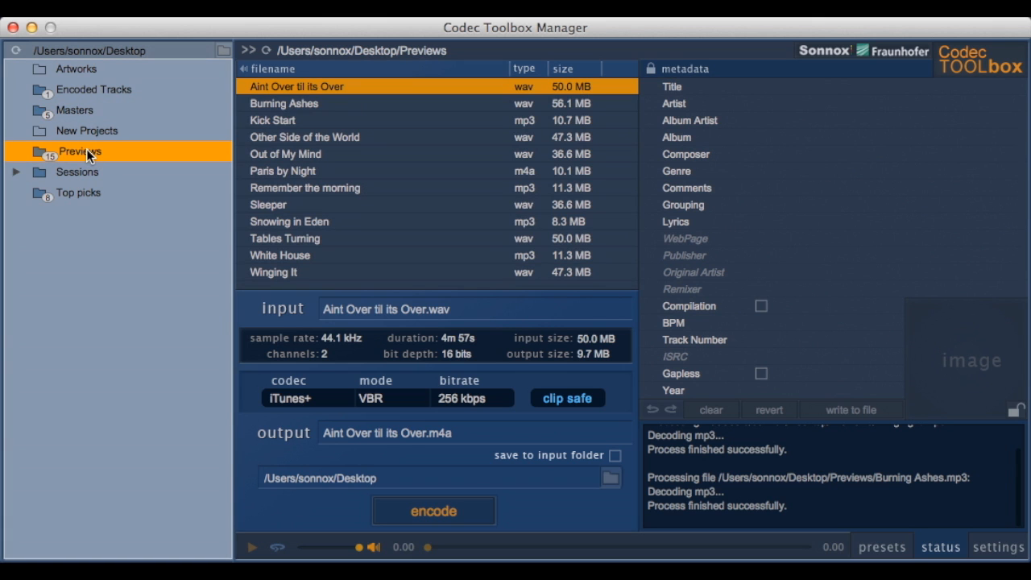
pyautogui.press('super+a')
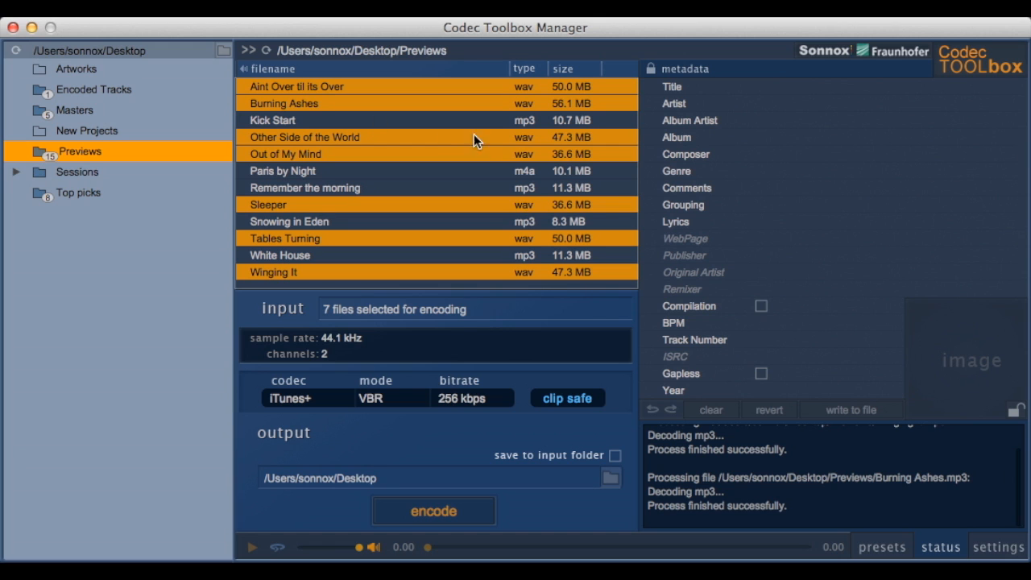
pyautogui.click(520, 173)
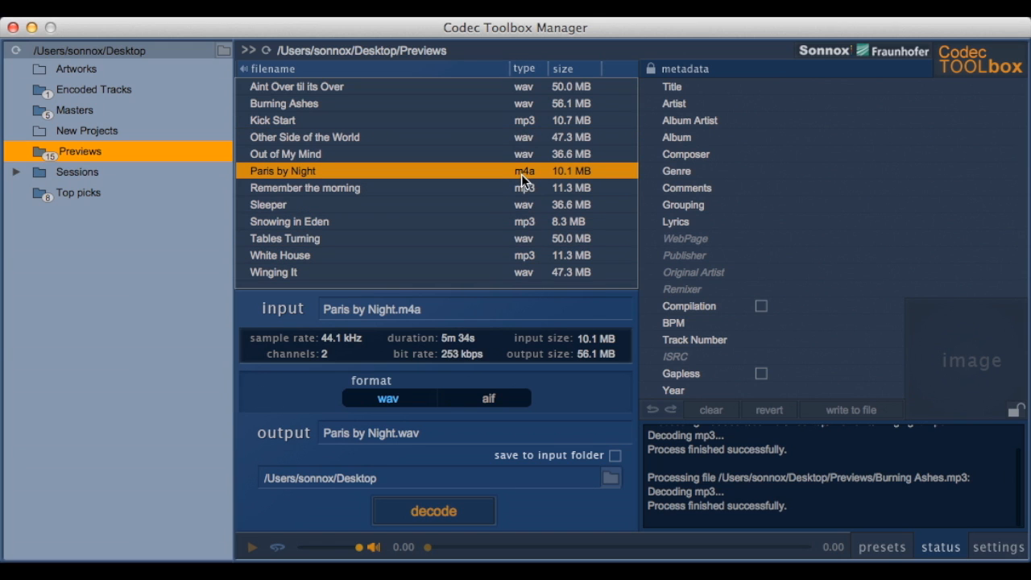
pyautogui.press('super+a')
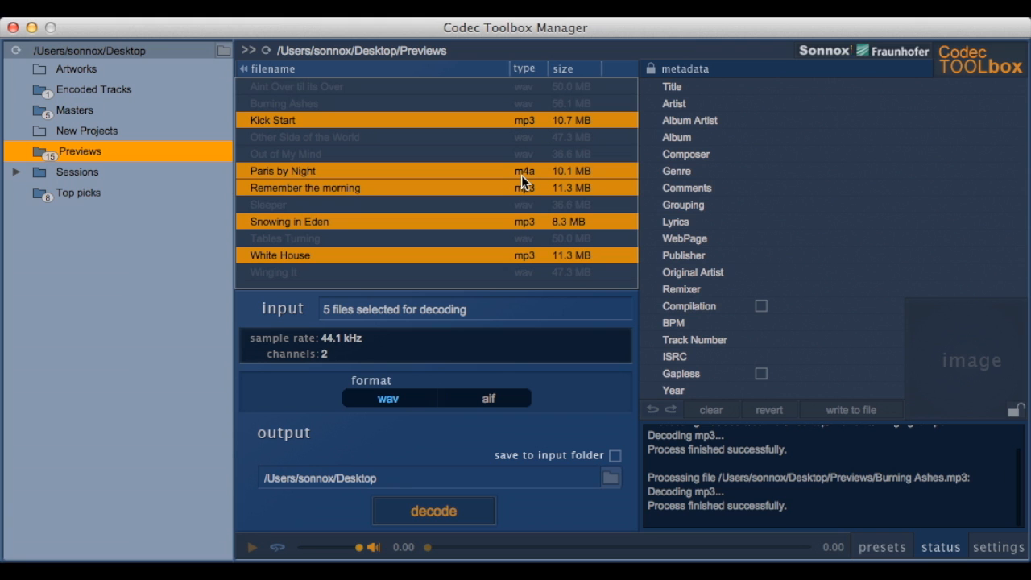
# - Select all WAV files in the Previews folder and batch encode them as iTunes+ VBR 256 kbps to the Desktop
pyautogui.click(527, 155)
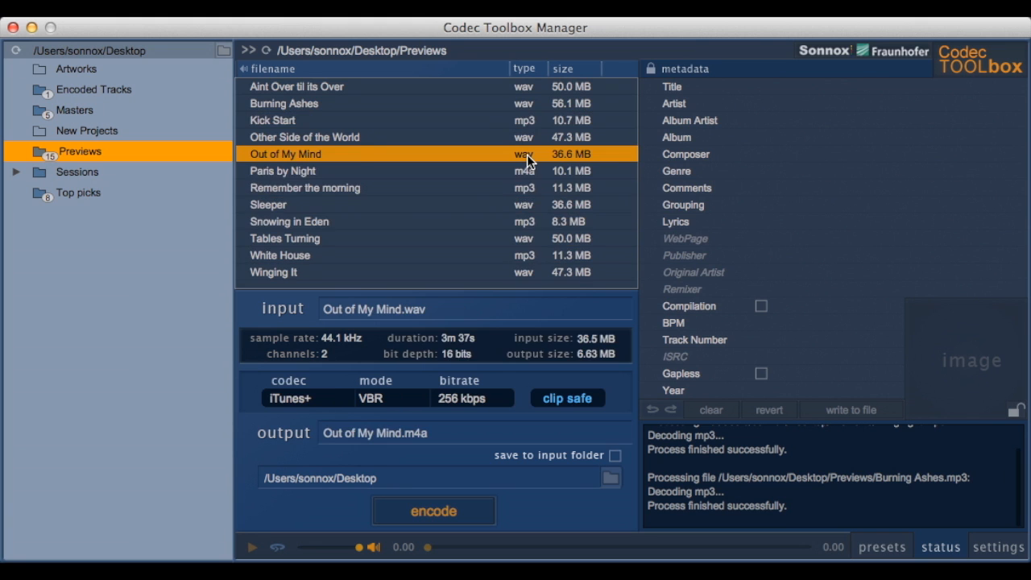
pyautogui.press('super+a')
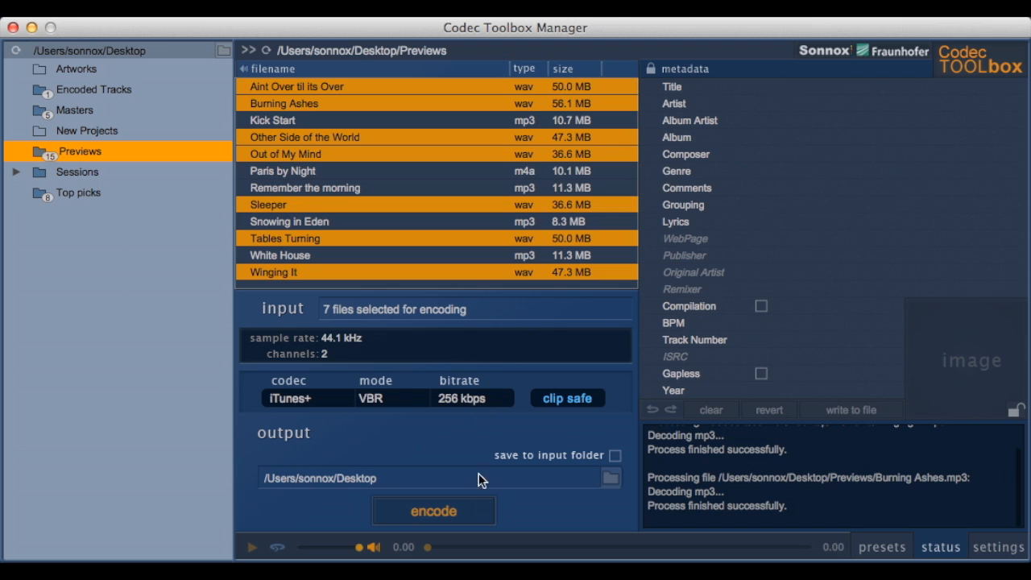
pyautogui.click(476, 513)
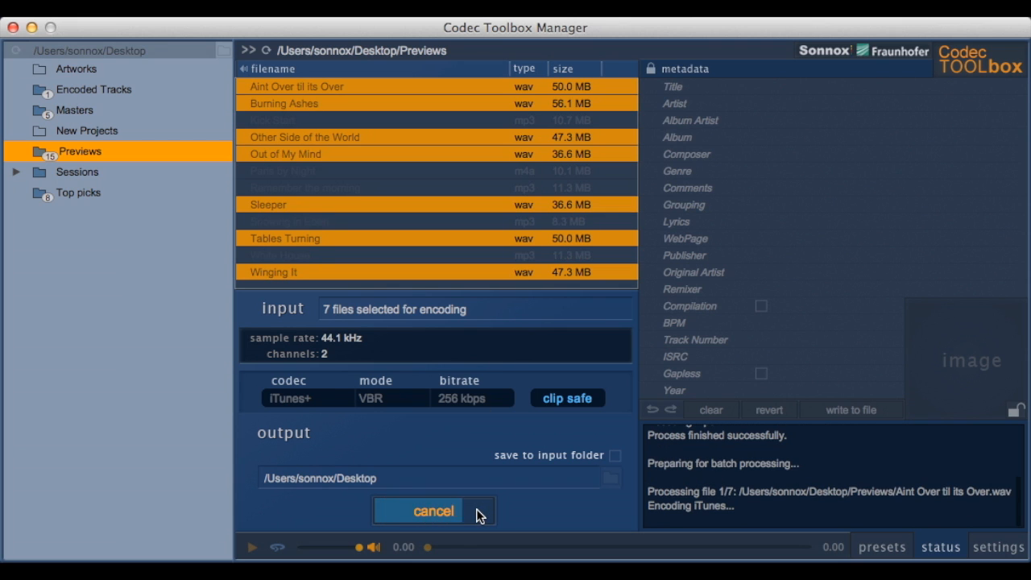